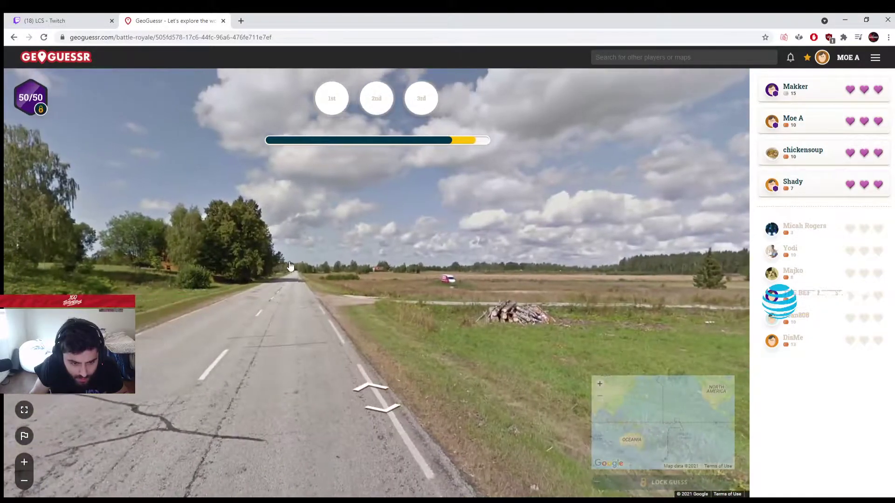
# Advance repeatedly down the rural road toward the village
pyautogui.click(298, 268)
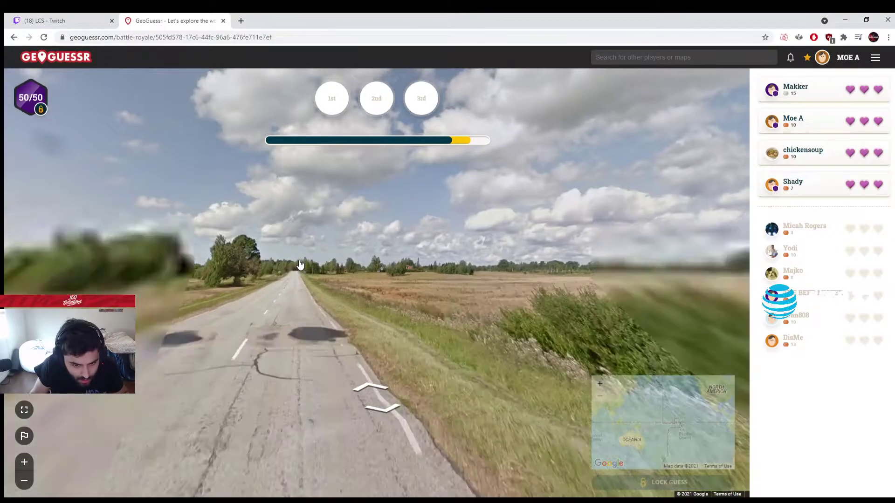
pyautogui.click(299, 267)
pyautogui.click(300, 266)
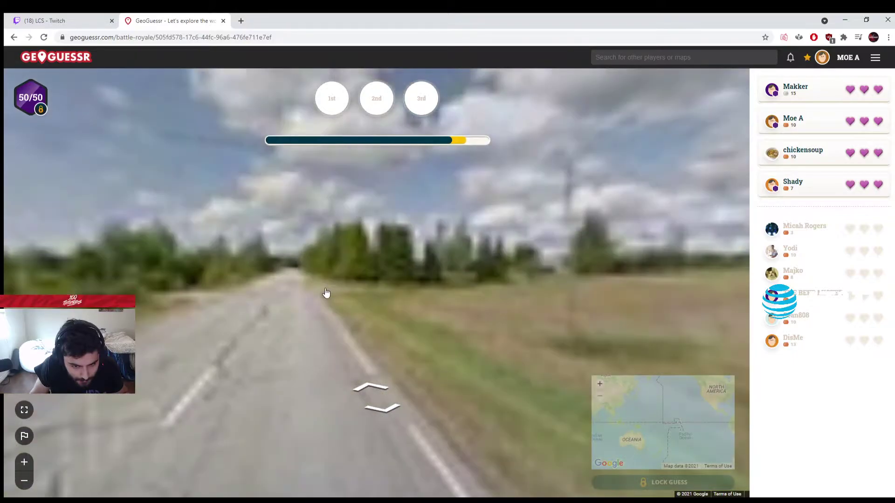
pyautogui.click(297, 262)
pyautogui.click(292, 274)
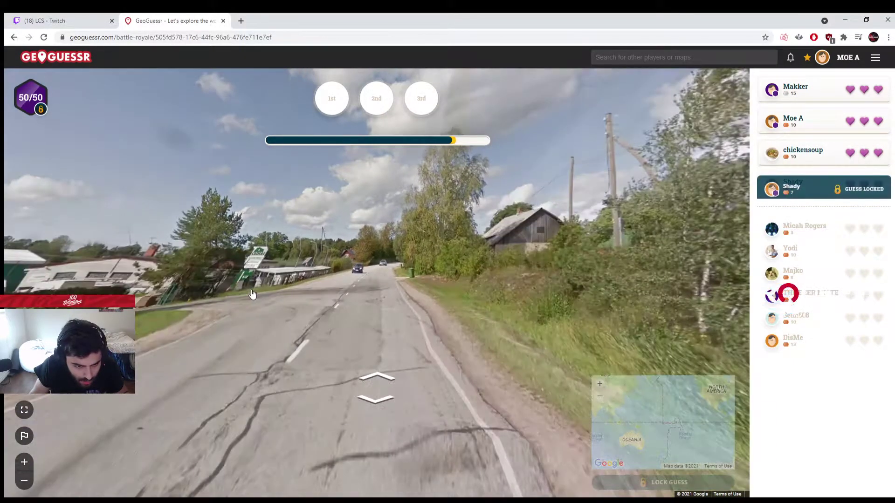
pyautogui.click(343, 299)
# Move past the shed and blue car, then turn to face the LAIMAS sign
pyautogui.moveTo(280, 301); pyautogui.dragTo(430, 322)
pyautogui.click(359, 308)
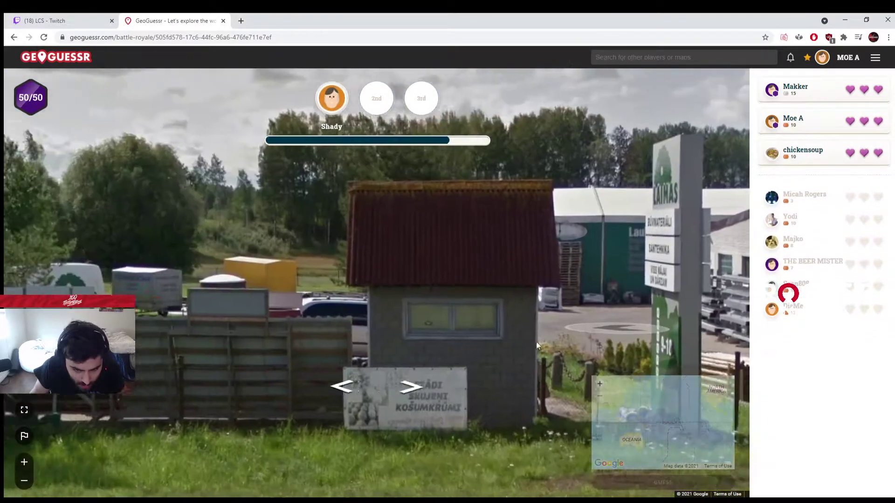
pyautogui.moveTo(537, 342); pyautogui.dragTo(380, 412)
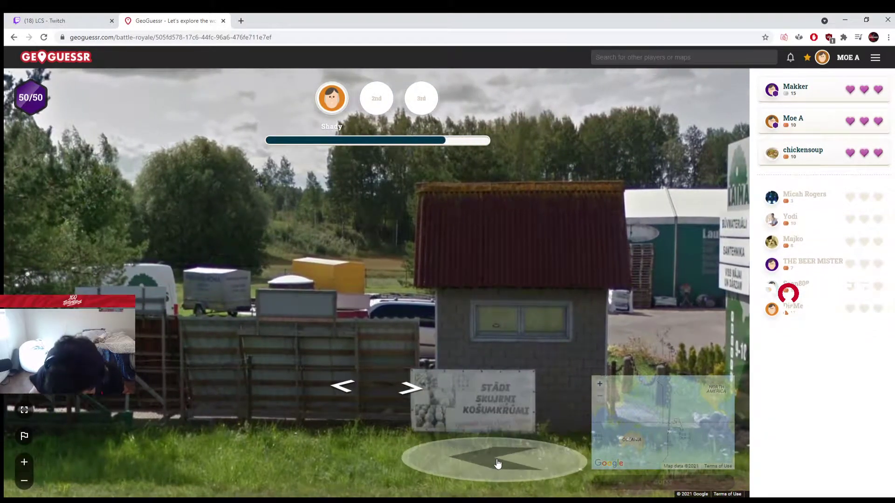
pyautogui.moveTo(498, 453); pyautogui.dragTo(498, 416)
pyautogui.click(498, 415)
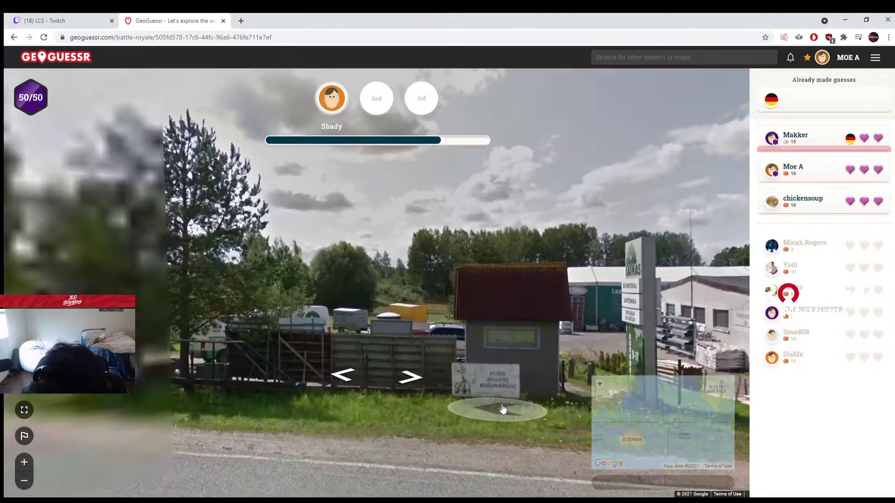
pyautogui.moveTo(448, 392); pyautogui.dragTo(396, 372)
pyautogui.click(395, 371)
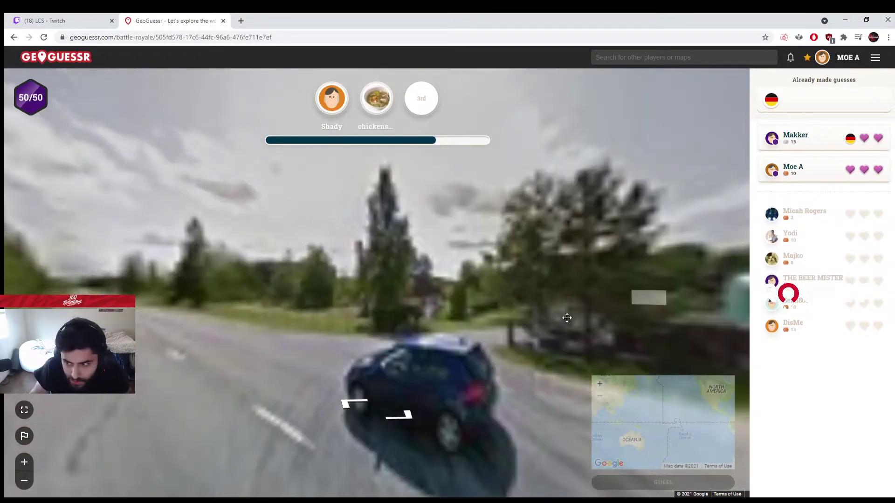
pyautogui.moveTo(580, 315); pyautogui.dragTo(419, 336)
pyautogui.moveTo(490, 336); pyautogui.dragTo(279, 355)
pyautogui.scroll(4, 278, 355)
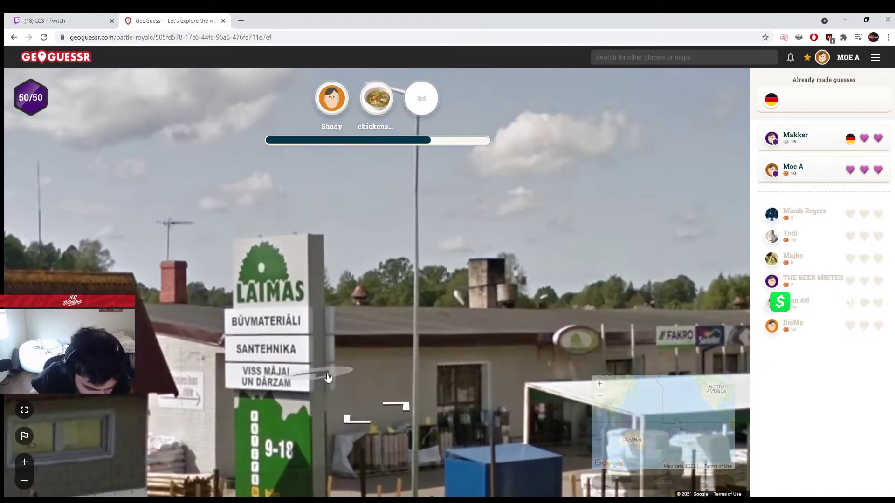
pyautogui.scroll(3, 538, 388)
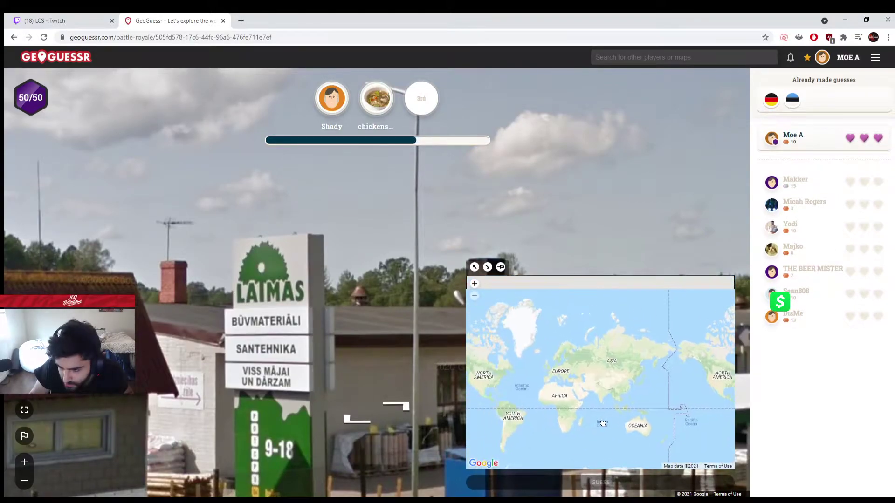
pyautogui.scroll(4, 545, 378)
pyautogui.scroll(2, 565, 373)
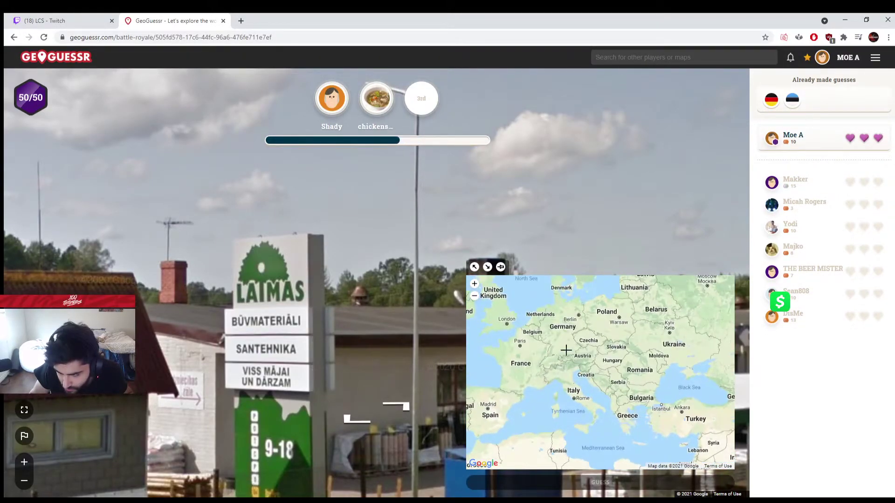
# Guess Hungary, then switch from Bosnia and Herzegovina back to Hungary and submit again
pyautogui.click(592, 368)
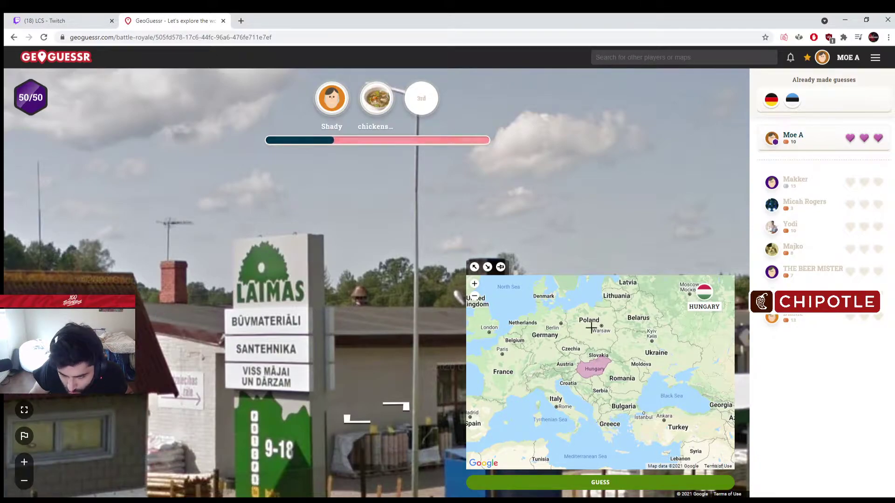
pyautogui.click(600, 482)
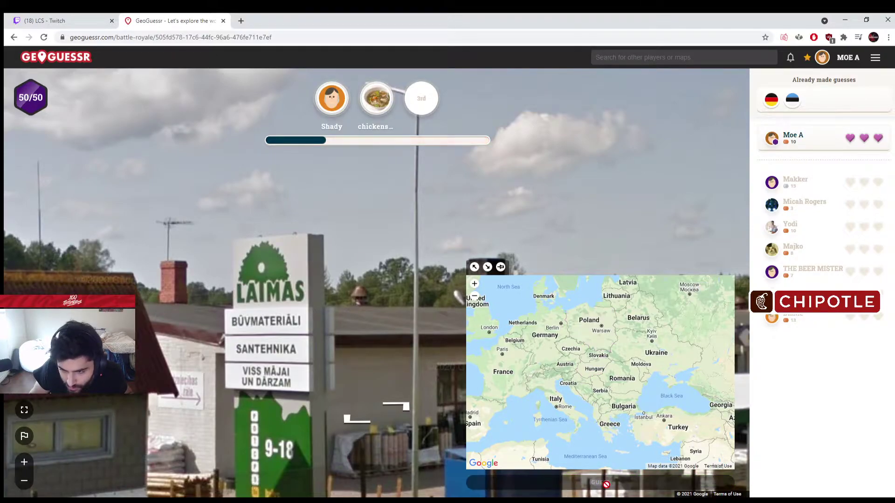
pyautogui.click(587, 390)
pyautogui.scroll(1, 588, 390)
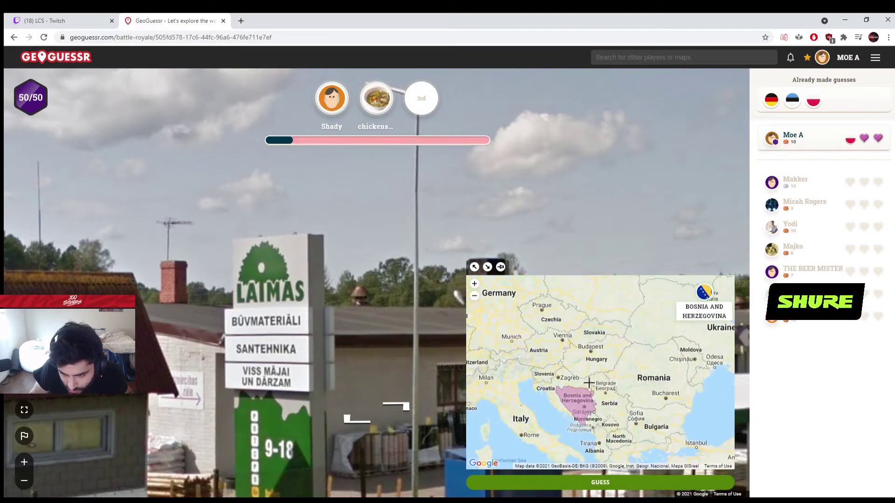
pyautogui.click(589, 369)
pyautogui.scroll(-1, 589, 369)
pyautogui.click(615, 483)
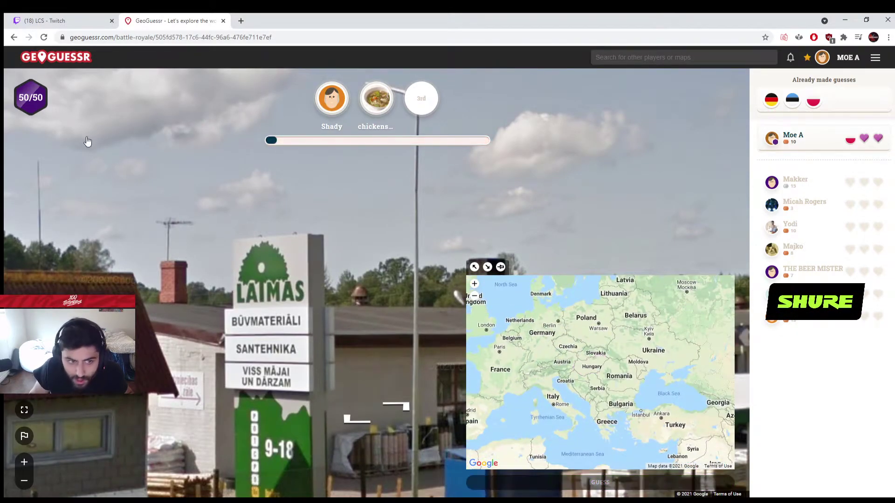